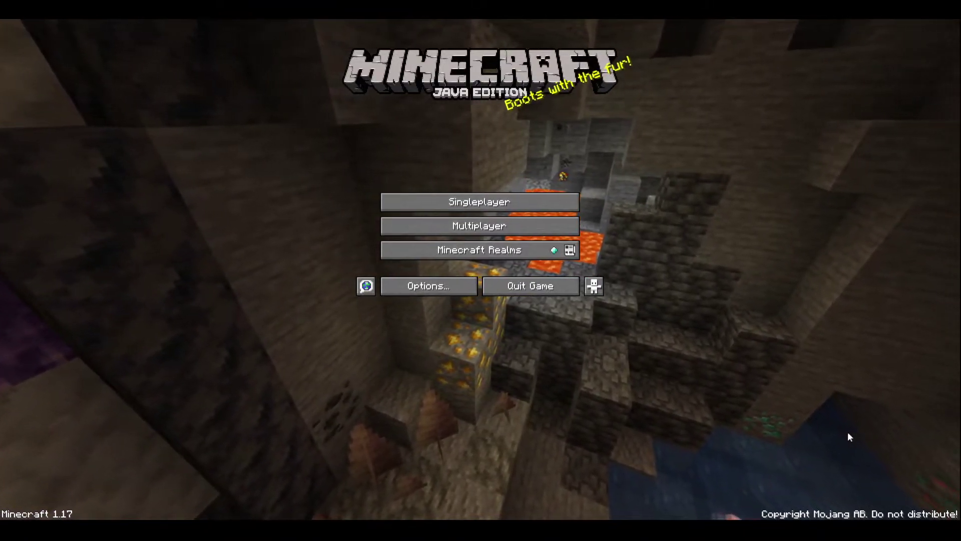
Step: Start a new singleplayer world, cycling Game Mode back to Survival
left_click(518, 206)
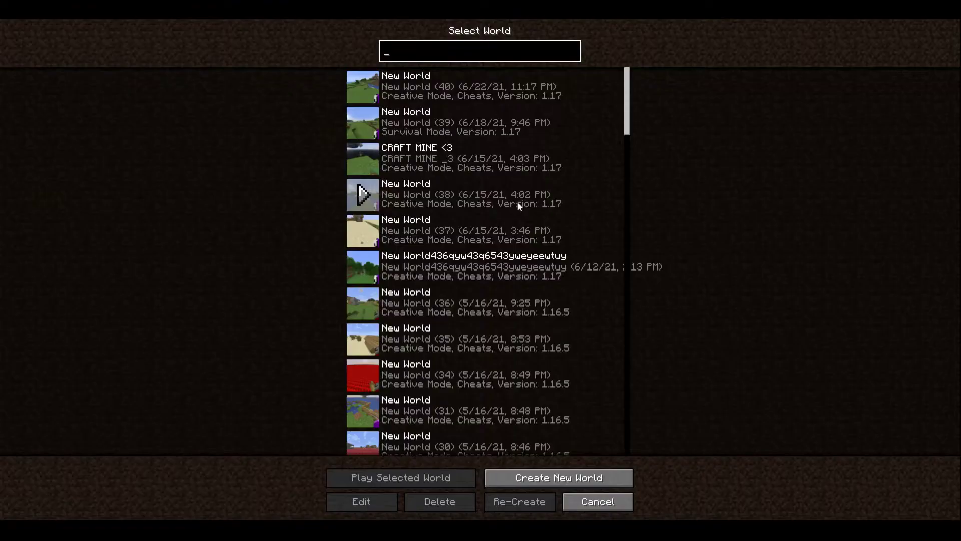
left_click(571, 483)
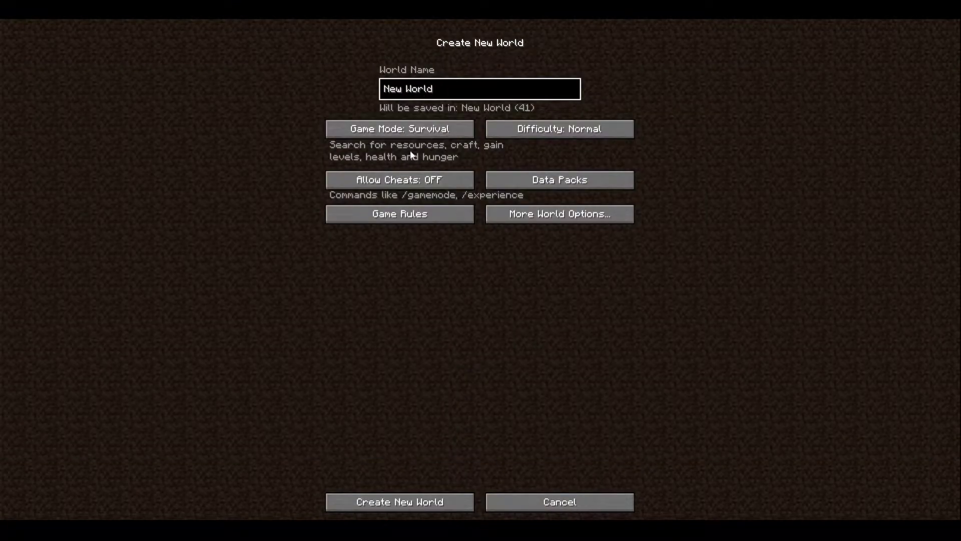
left_click(408, 127)
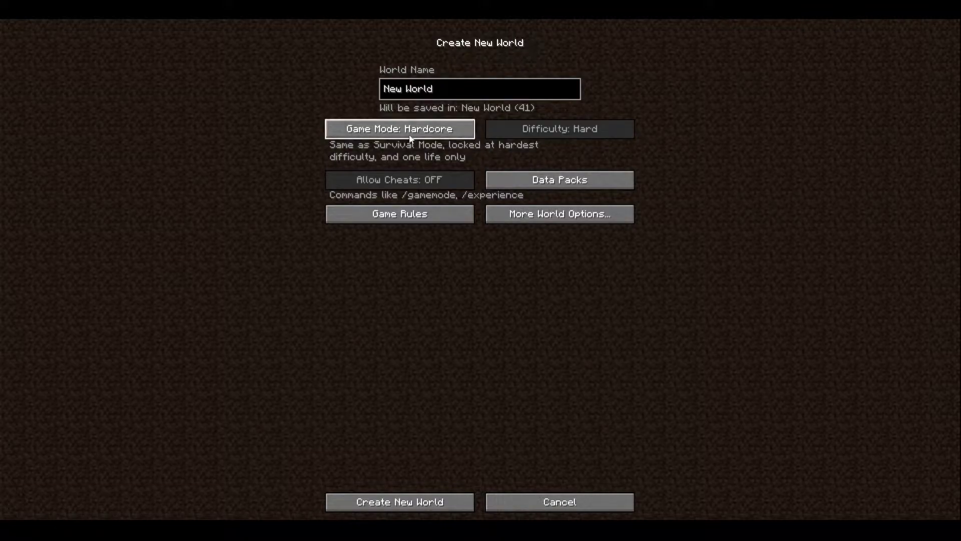
left_click(410, 137)
left_click(410, 136)
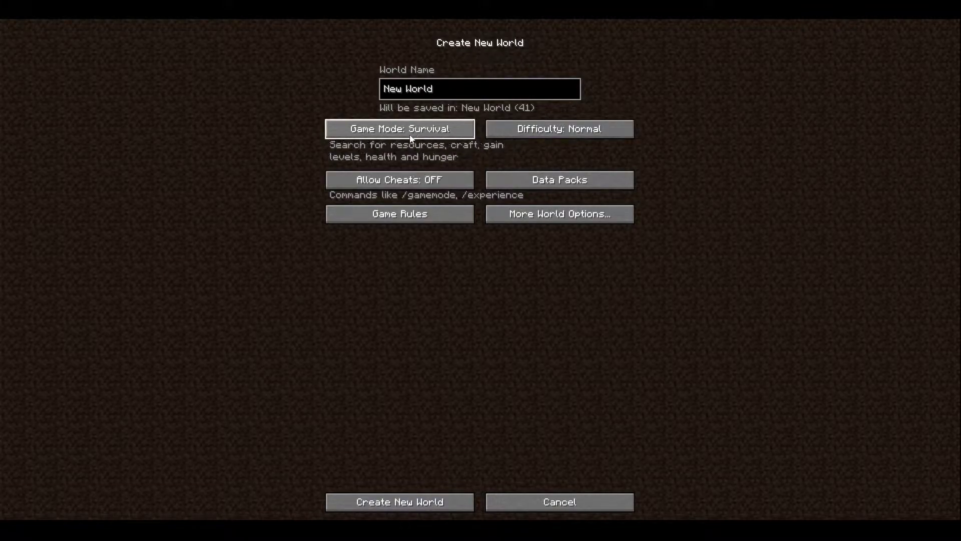
Step: Cycle Difficulty through all its options twice, ending on Normal
left_click(562, 138)
left_click(568, 136)
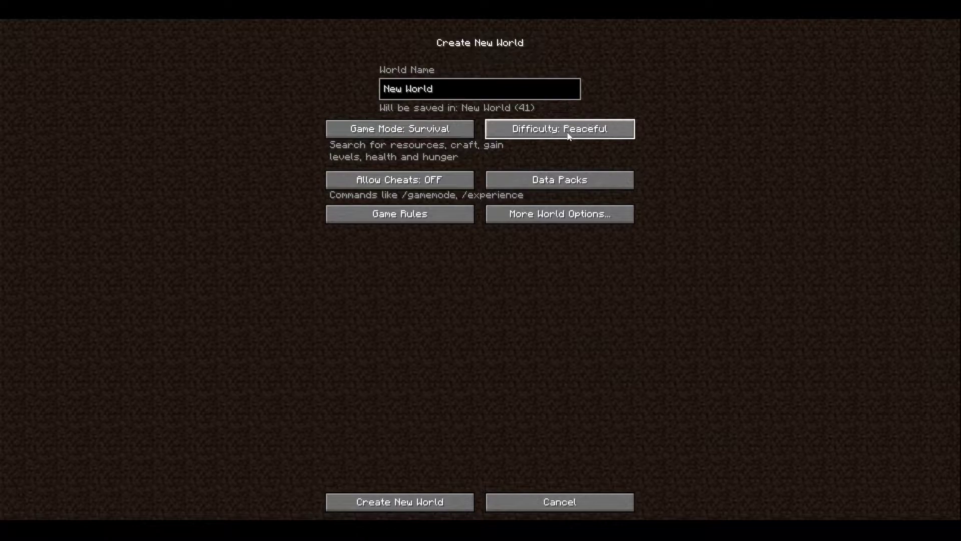
left_click(569, 136)
left_click(569, 136)
left_click(569, 136)
left_click(568, 136)
left_click(568, 136)
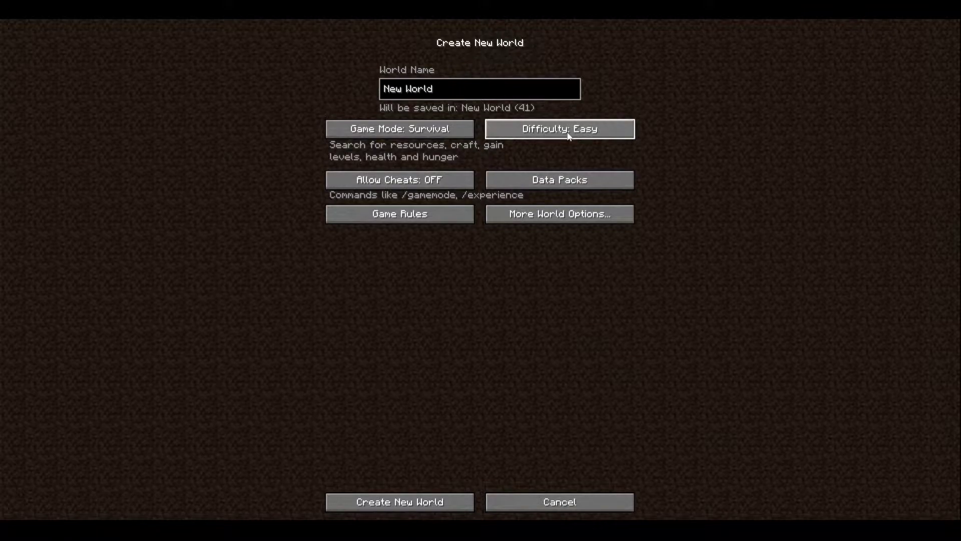
left_click(569, 136)
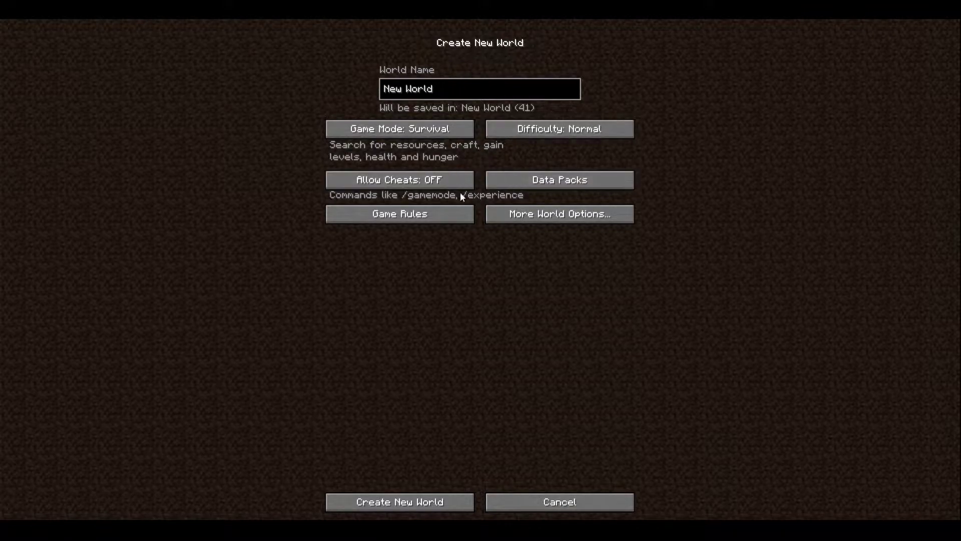
Step: Leave Allow Cheats off and bring up the world's Data Packs selection
left_click(411, 184)
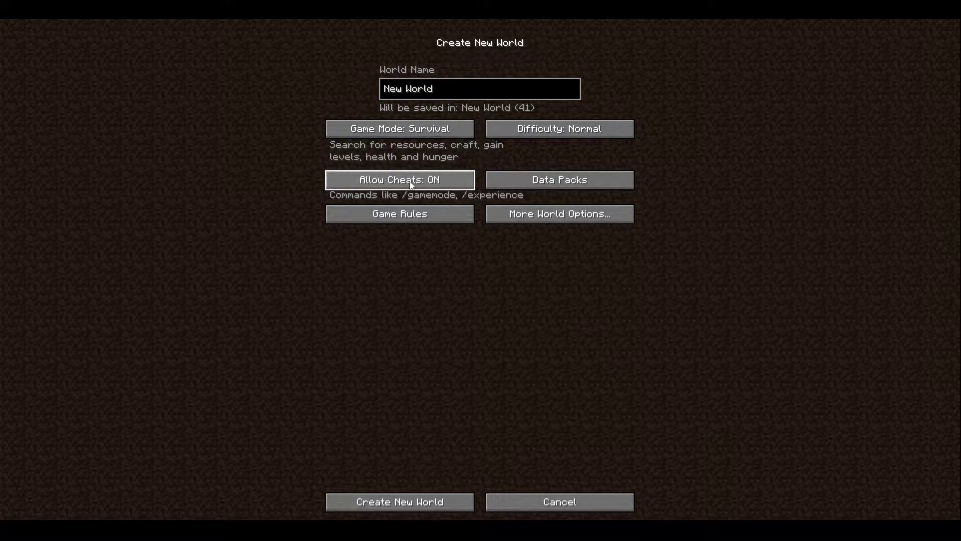
left_click(411, 184)
left_click(538, 179)
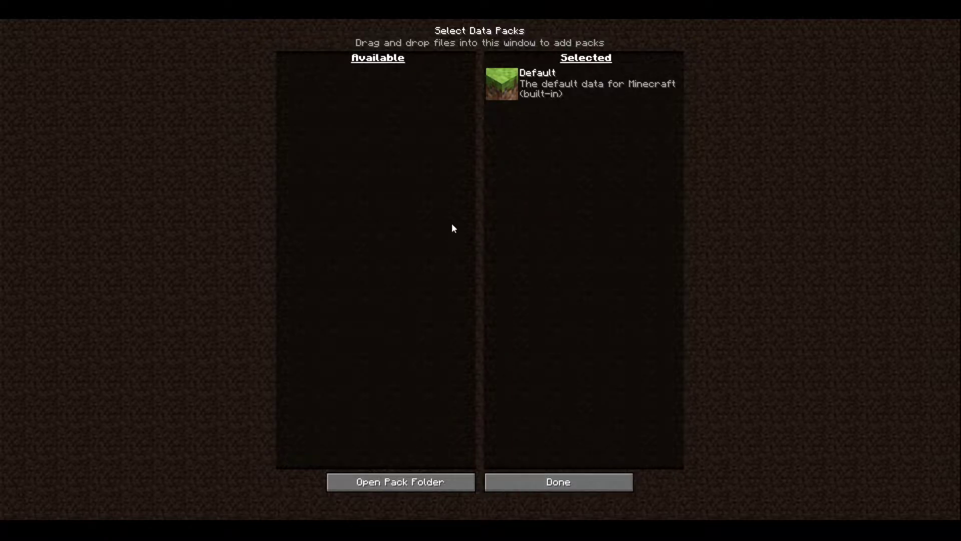
Step: Keep the Default data pack and browse the Game Rules list without changing anything
left_click(556, 482)
left_click(426, 220)
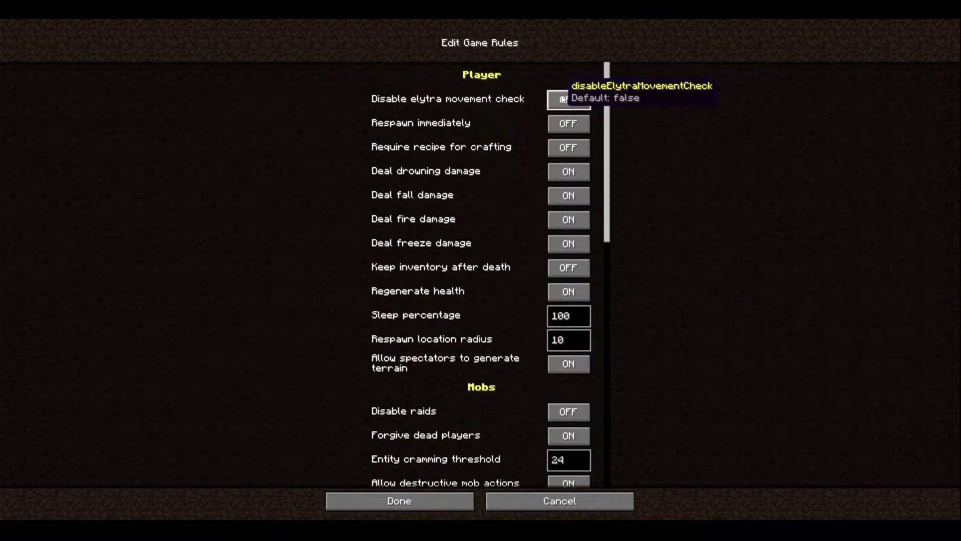
scroll(545, 150, "down", 5)
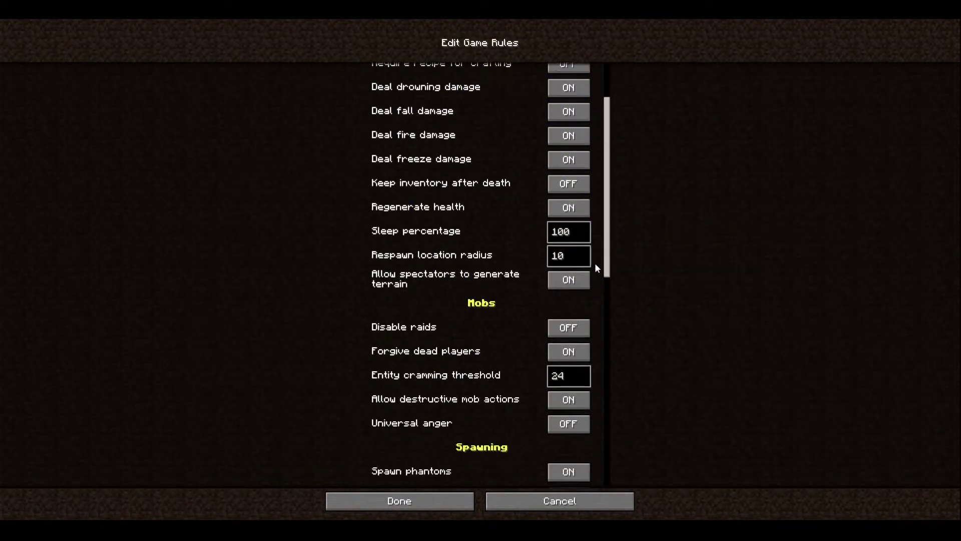
scroll(501, 310, "down", 9)
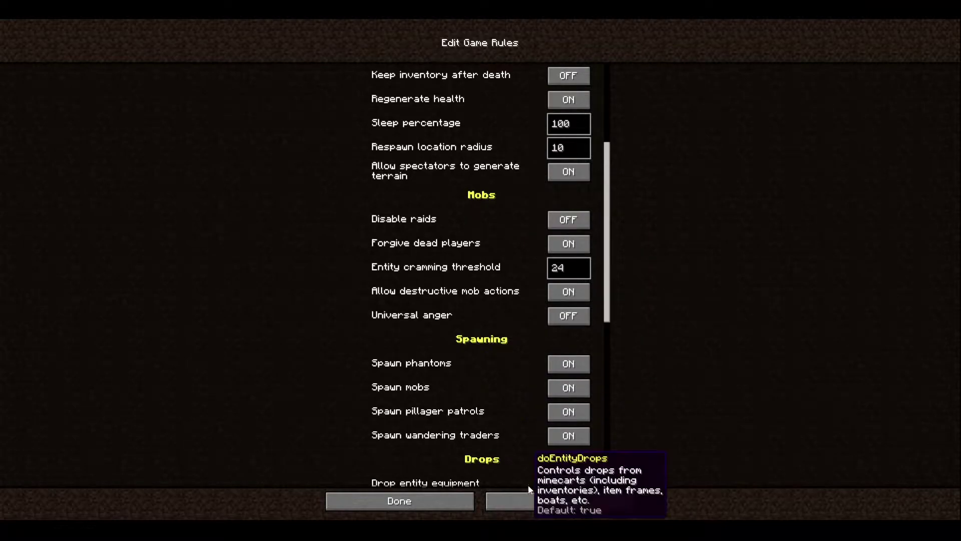
left_click(498, 501)
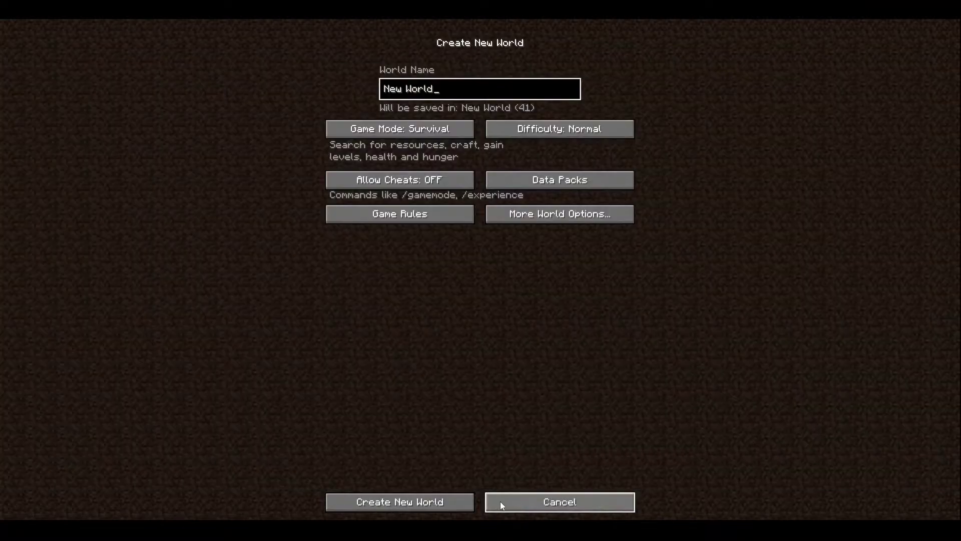
Step: In More World Options, keep Generate Structures on and set Bonus Chest to ON
left_click(551, 221)
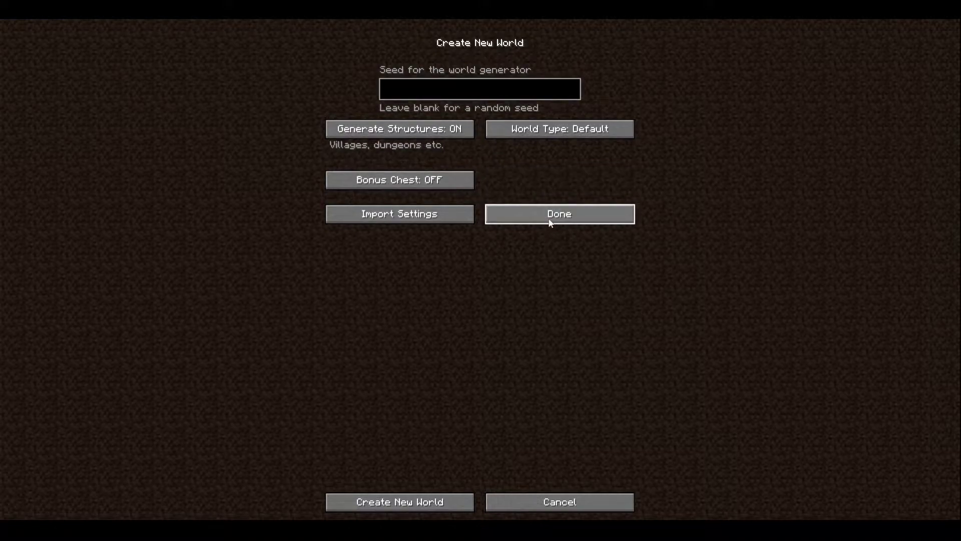
left_click(440, 131)
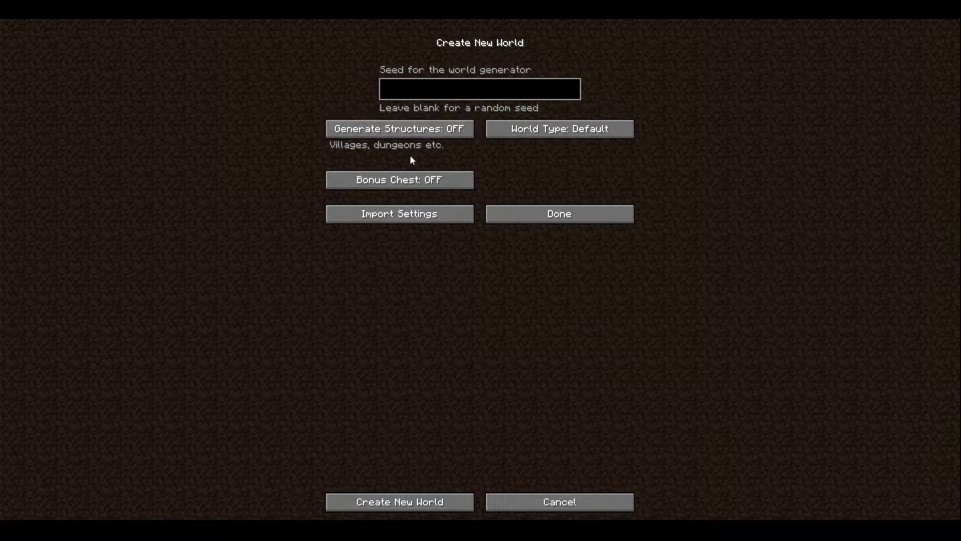
left_click(463, 129)
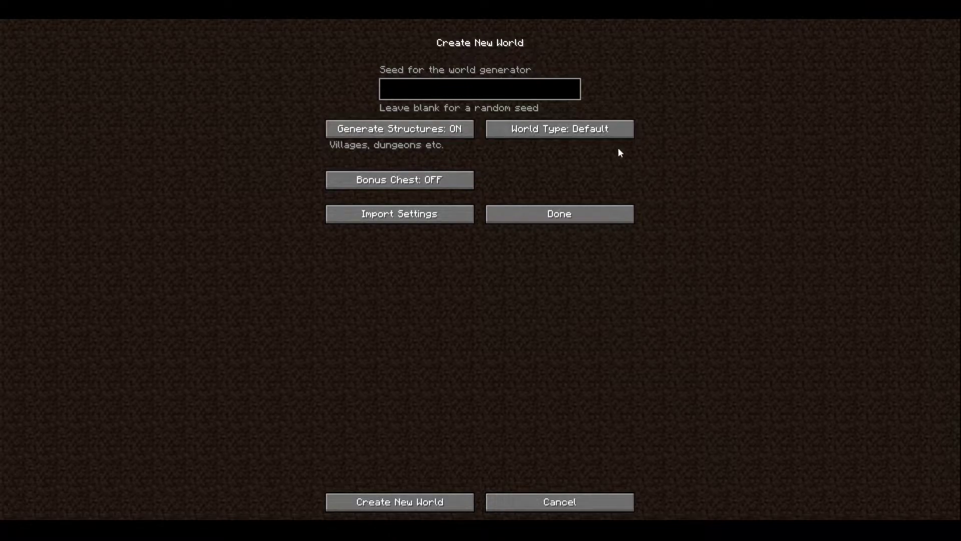
left_click(420, 184)
left_click(420, 184)
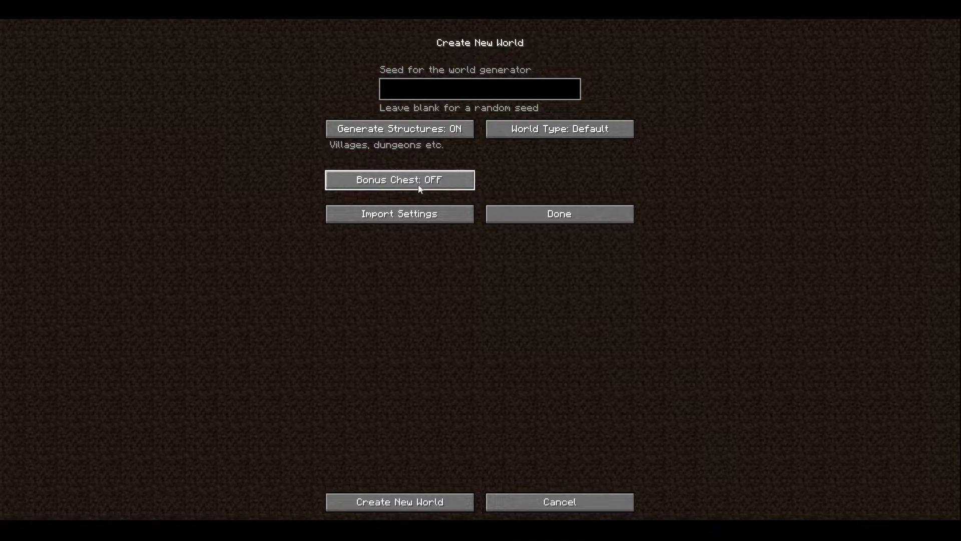
left_click(419, 187)
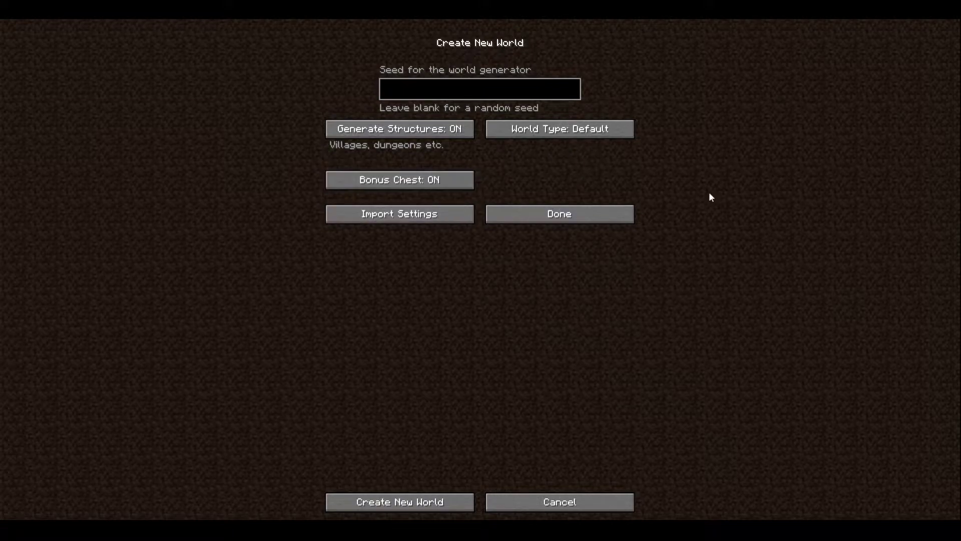
Step: Cycle World Type through Superflat, Large Biomes, AMPLIFIED, Single Biome, Caves, Floating Islands back to Default
left_click(578, 130)
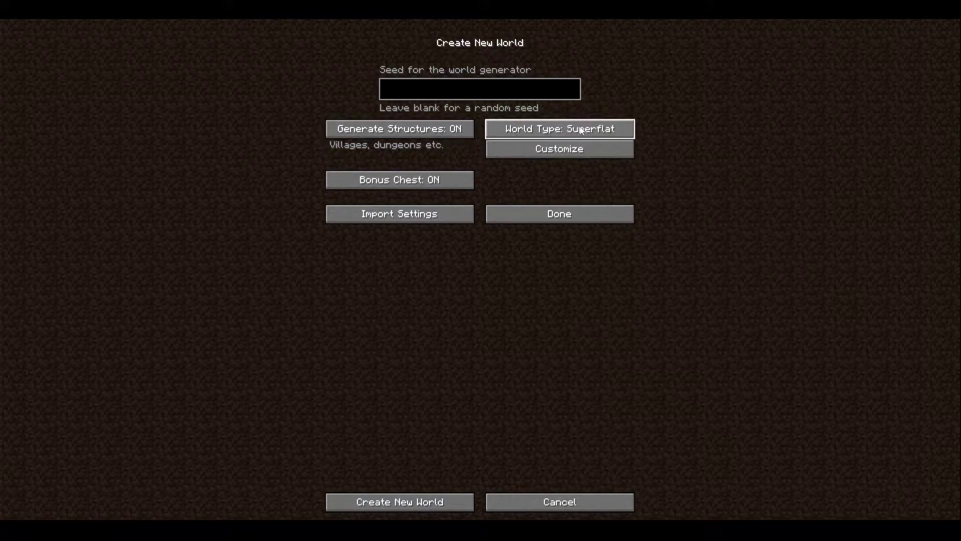
left_click(580, 130)
left_click(577, 136)
left_click(577, 137)
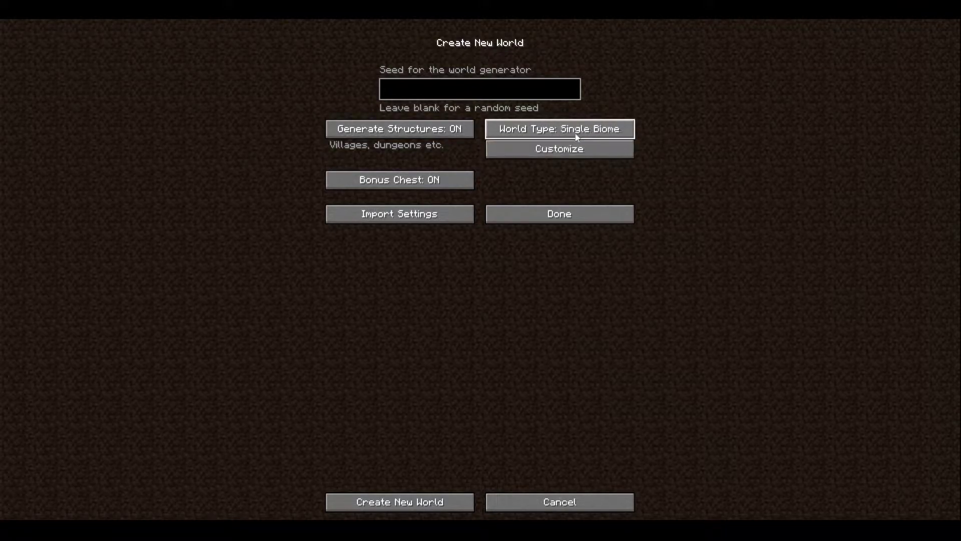
left_click(577, 137)
left_click(577, 137)
left_click(577, 137)
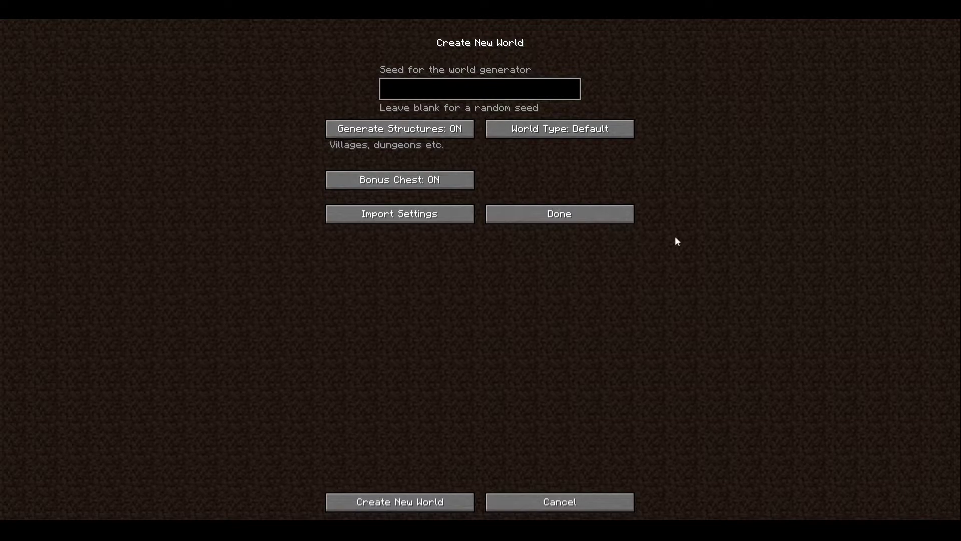
Step: Preview the Superflat layer customization, then set World Type to Large Biomes
left_click(551, 131)
left_click(588, 154)
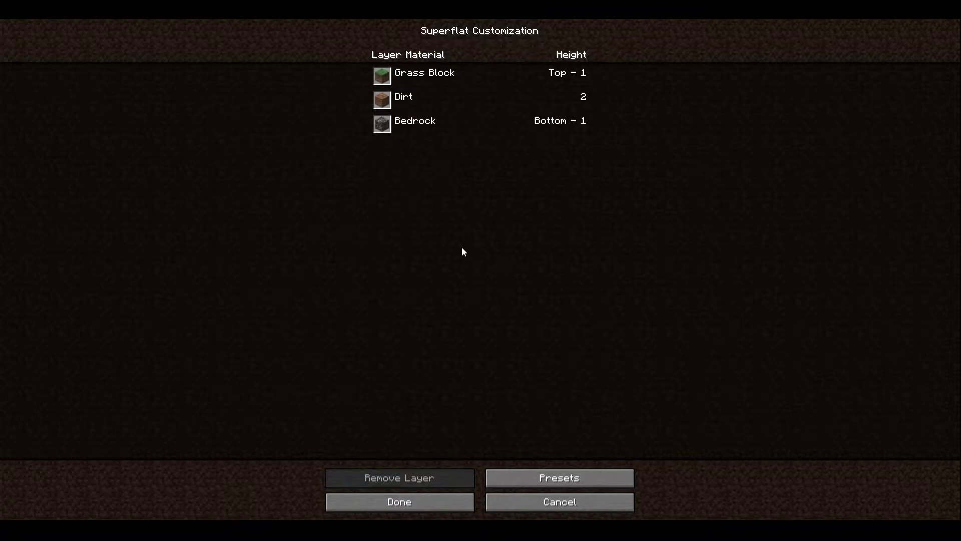
left_click(510, 499)
left_click(561, 134)
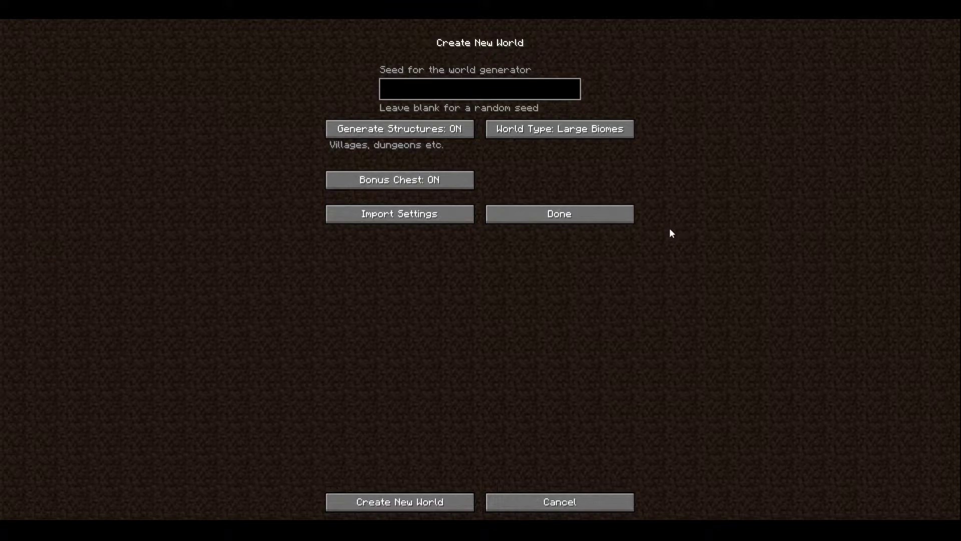
Step: Switch the world type from Large Biomes to AMPLIFIED
left_click(611, 135)
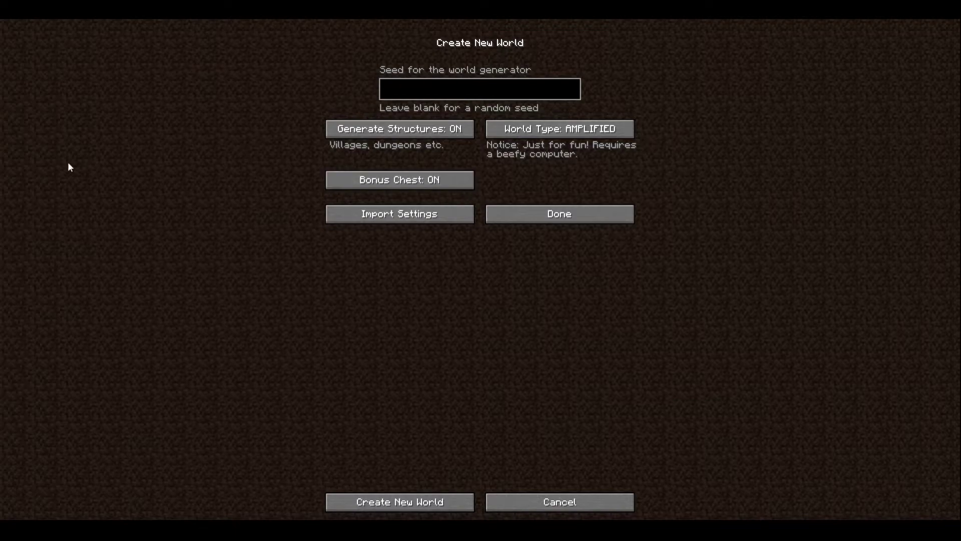
Step: Set World Type to Single Biome and browse its biome list without choosing
left_click(584, 129)
left_click(555, 154)
scroll(508, 160, "down", 20)
scroll(496, 243, "down", 20)
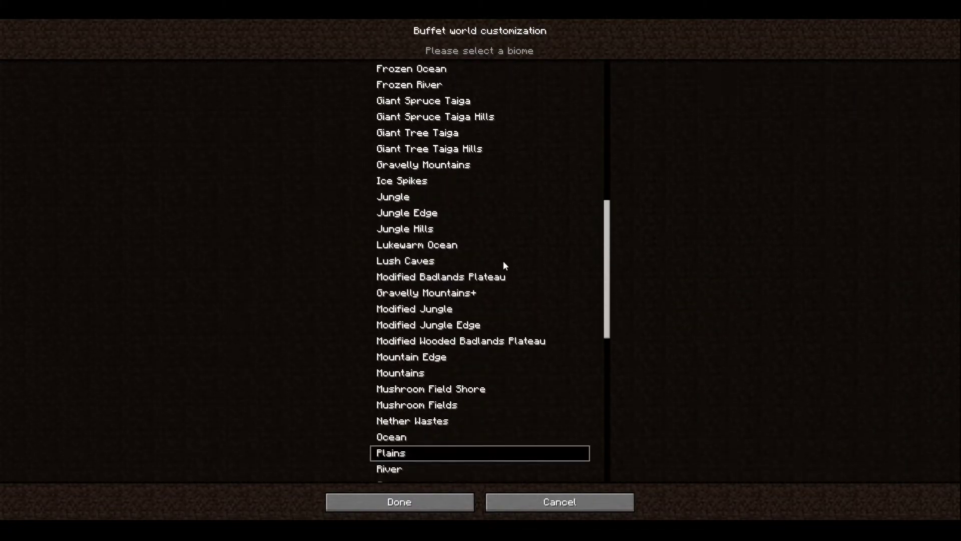
scroll(534, 308, "down", 20)
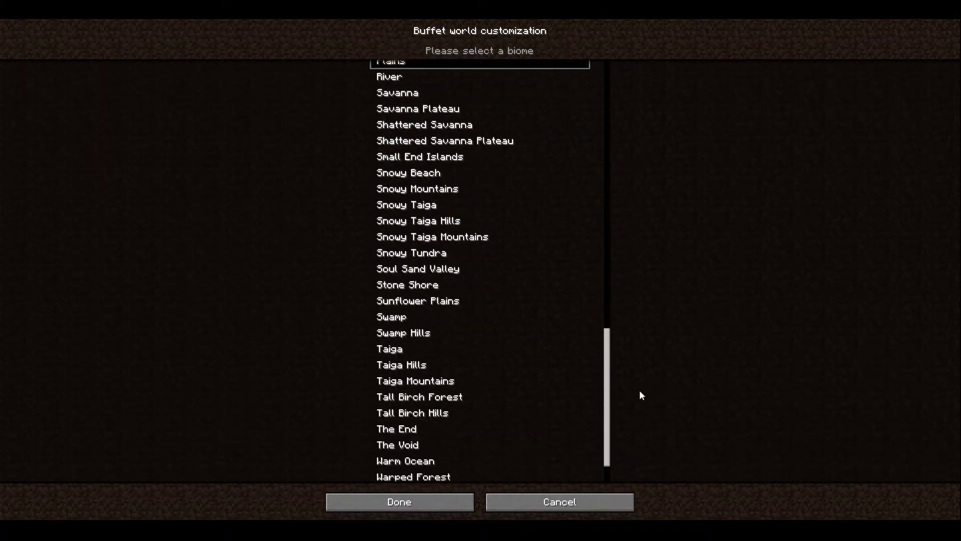
scroll(416, 286, "up", 3)
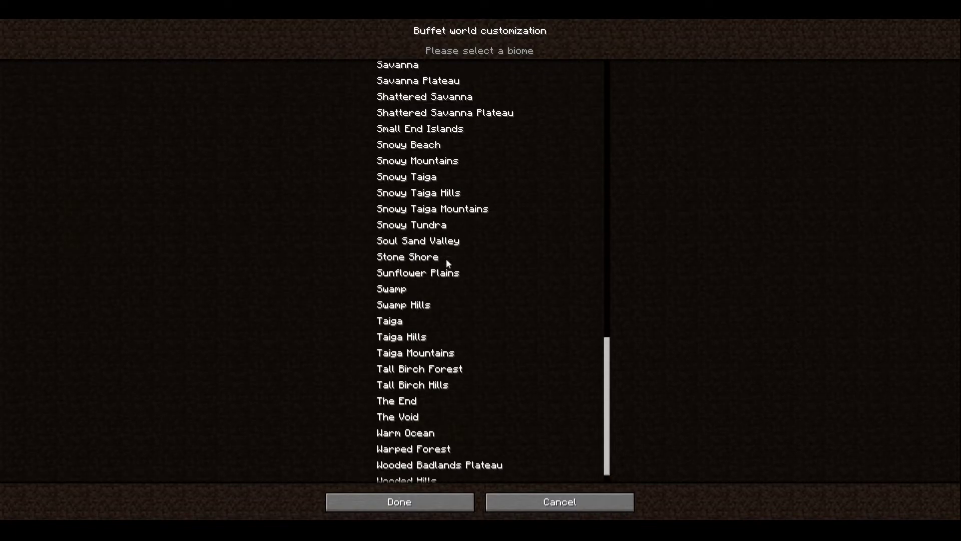
scroll(465, 253, "up", 20)
scroll(466, 252, "up", 20)
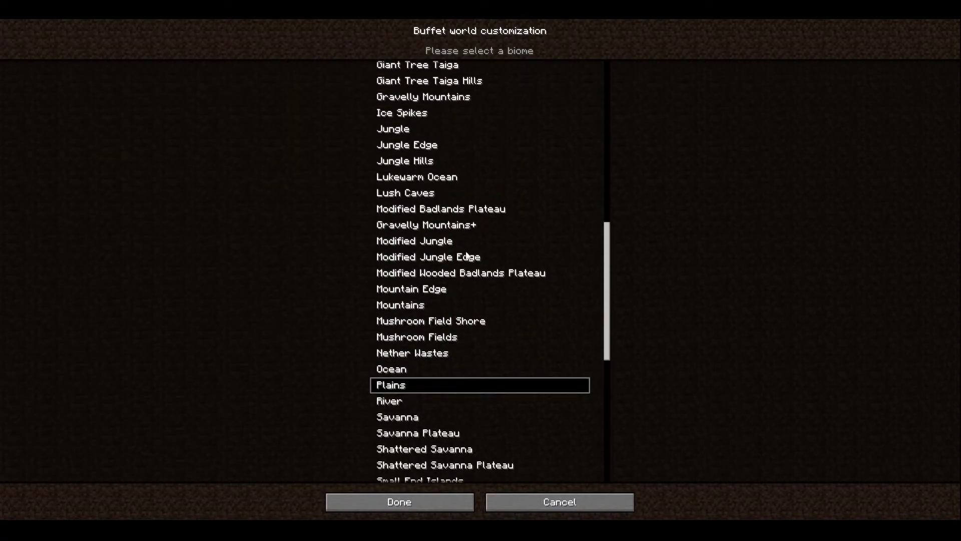
scroll(467, 256, "up", 20)
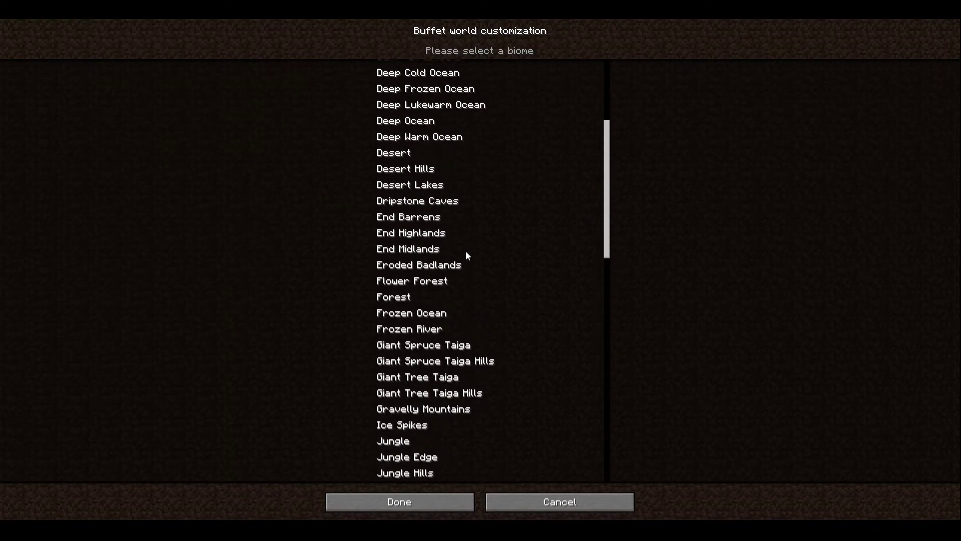
scroll(466, 251, "up", 2)
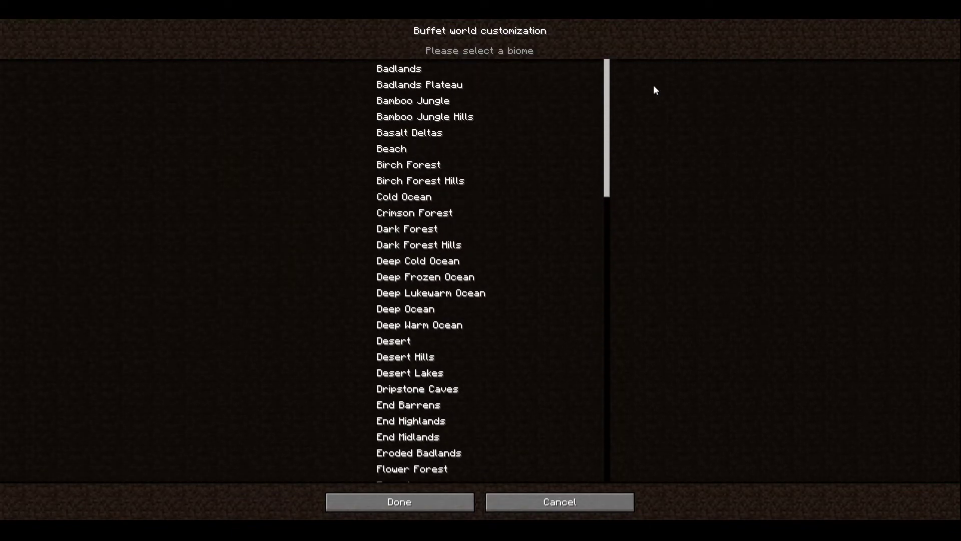
left_click(395, 509)
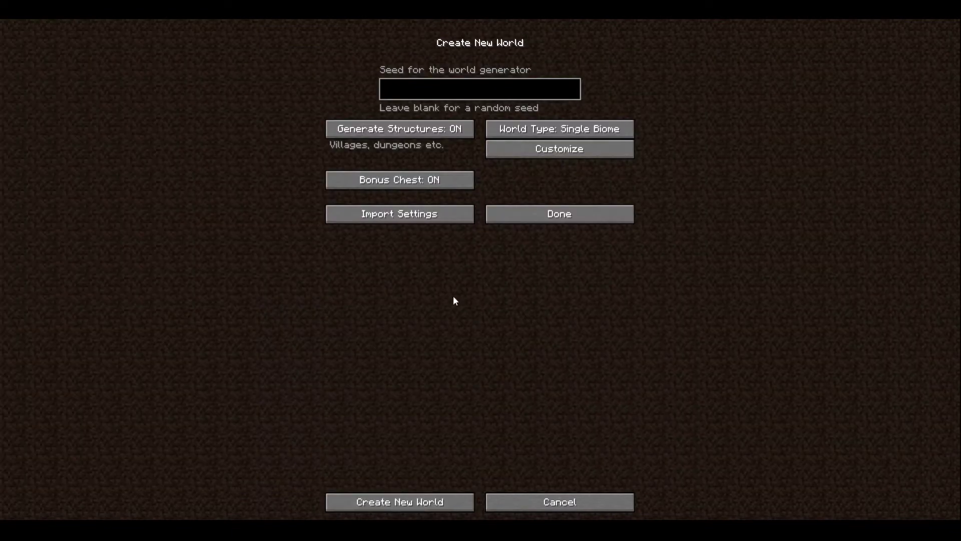
Step: Switch to Caves and browse its biome choices, leaving them unchanged
left_click(557, 131)
left_click(536, 149)
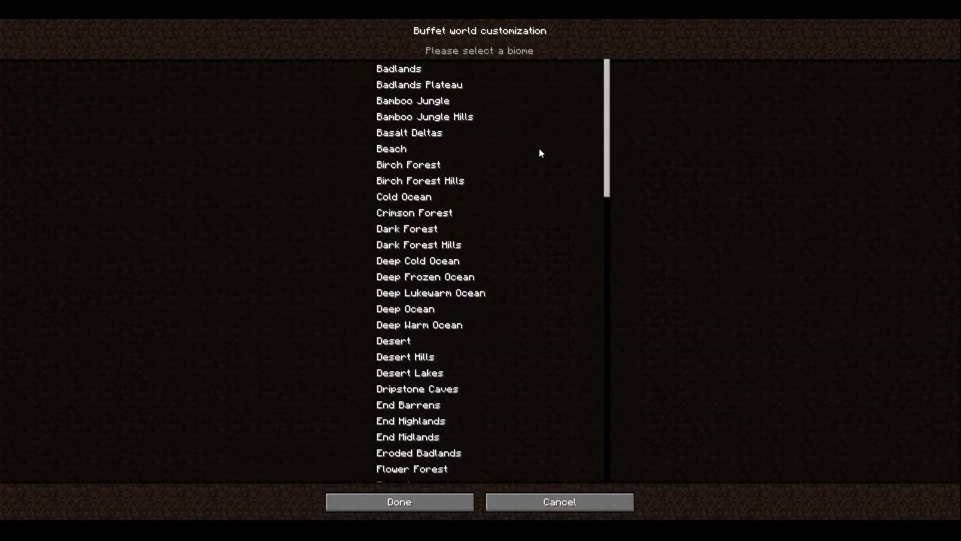
scroll(466, 192, "down", 5)
scroll(498, 214, "down", 15)
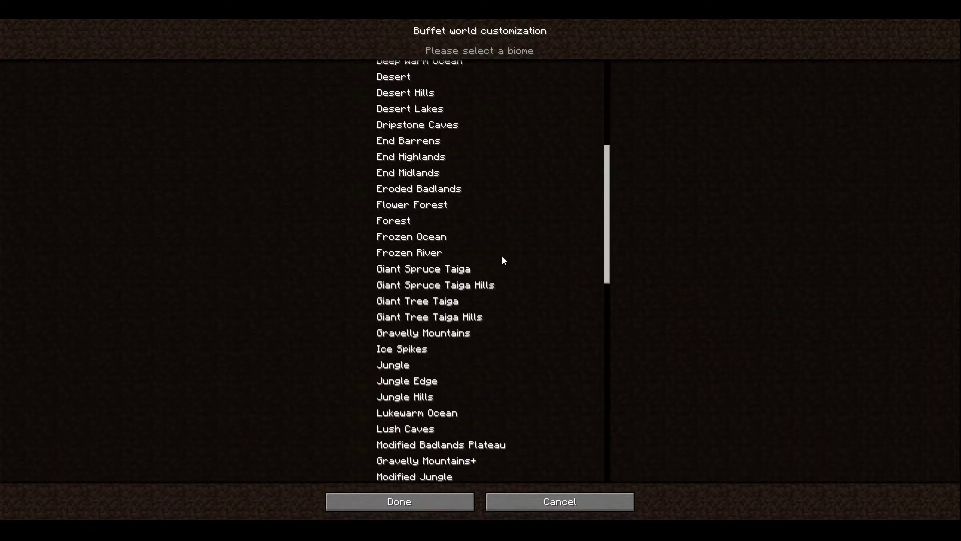
scroll(526, 350, "down", 10)
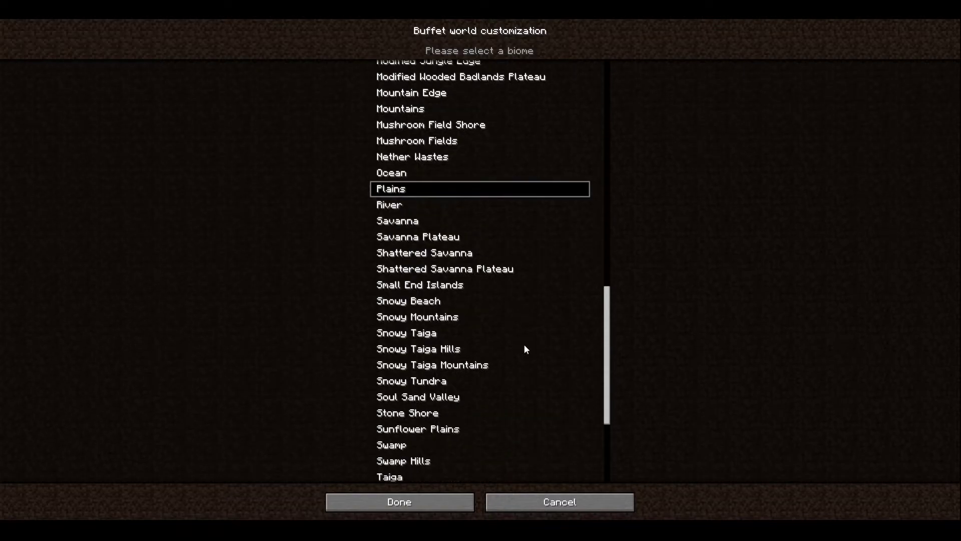
left_click(561, 515)
Step: Switch to Floating Islands and scroll through its biome list
left_click(577, 138)
left_click(577, 149)
scroll(423, 75, "down", 10)
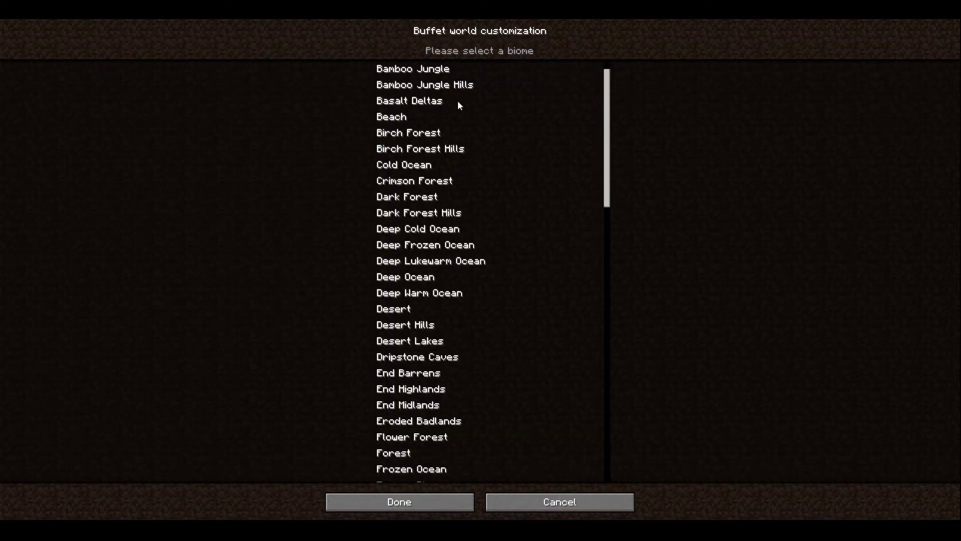
scroll(493, 206, "down", 10)
scroll(498, 256, "down", 9)
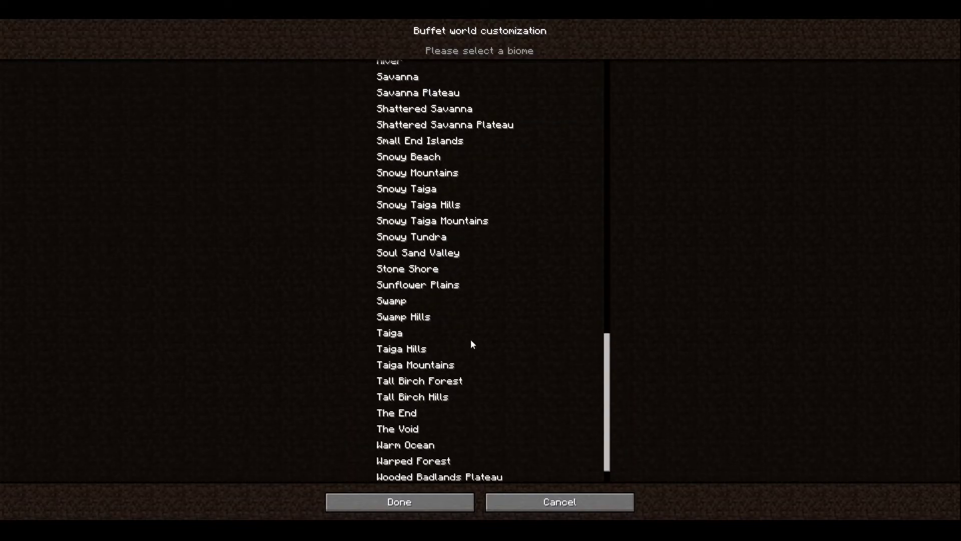
scroll(550, 367, "up", 9)
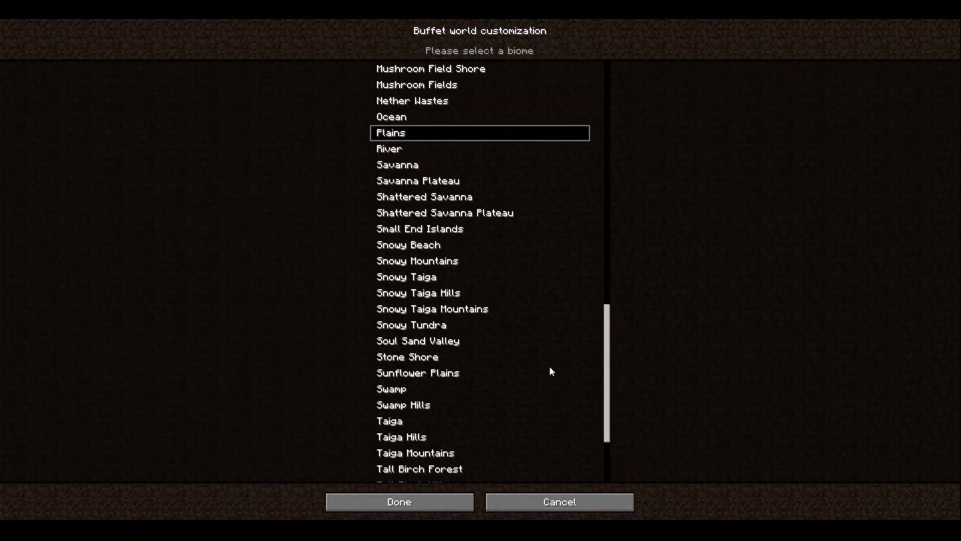
scroll(551, 371, "up", 7)
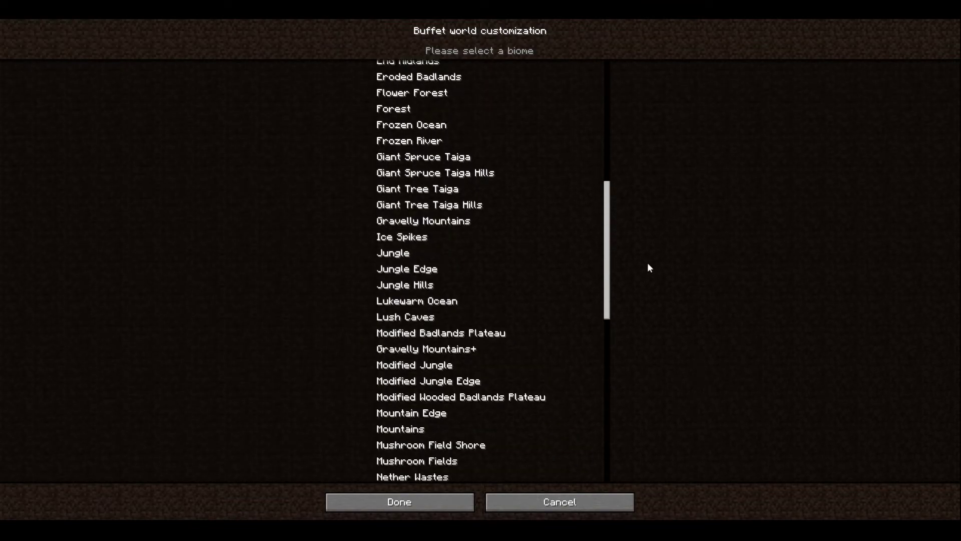
left_click(527, 505)
left_click(536, 134)
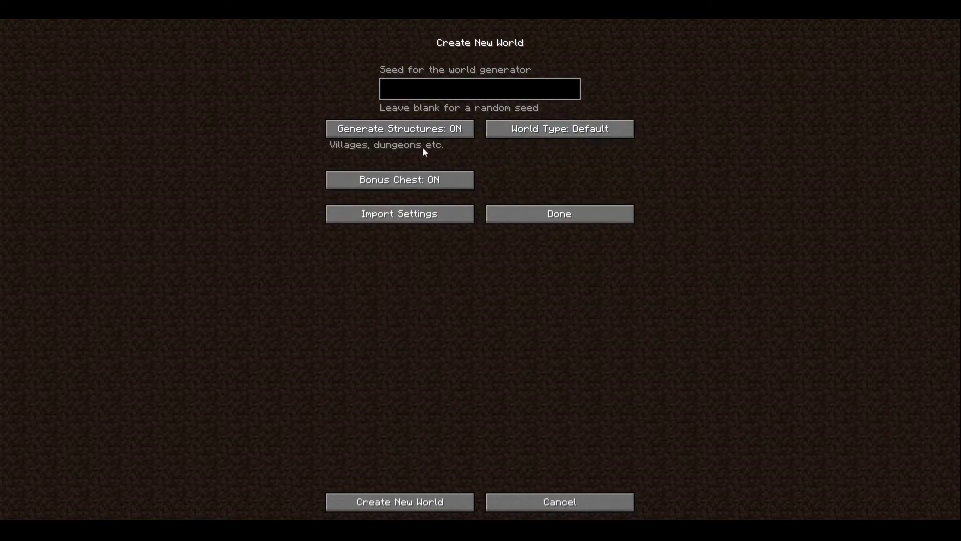
left_click(483, 95)
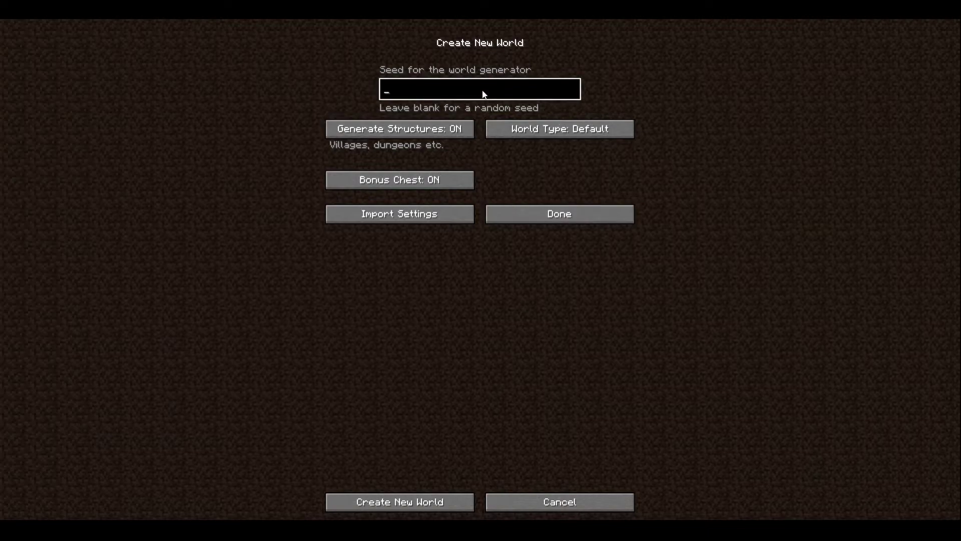
type("179012438032")
key("BackSpace")
key("BackSpace")
key("BackSpace")
key("BackSpace")
key("BackSpace")
key("BackSpace")
key("BackSpace")
key("BackSpace")
key("BackSpace")
key("BackSpace")
key("BackSpace")
key("BackSpace")
type("293450276589")
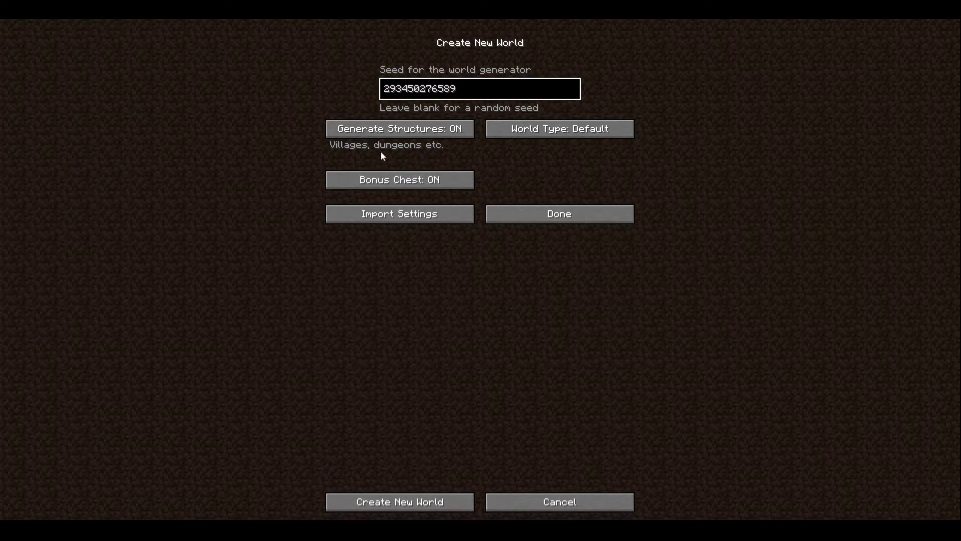
Step: Back on the main settings, replace the world name 'New World' with 'whatever'
left_click(590, 220)
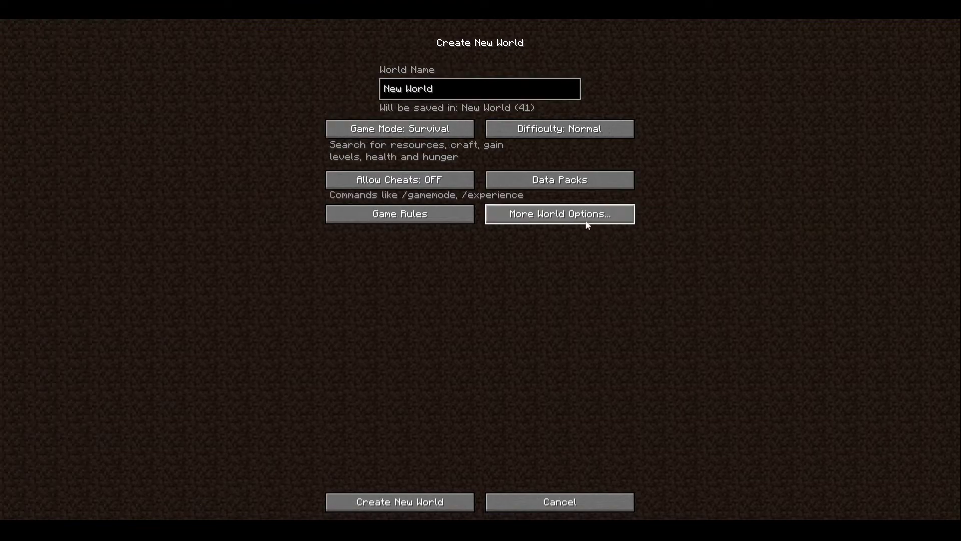
left_click(460, 91)
key("BackSpace")
key("BackSpace")
key("BackSpace")
key("BackSpace")
key("BackSpace")
key("BackSpace")
key("BackSpace")
key("BackSpace")
key("BackSpace")
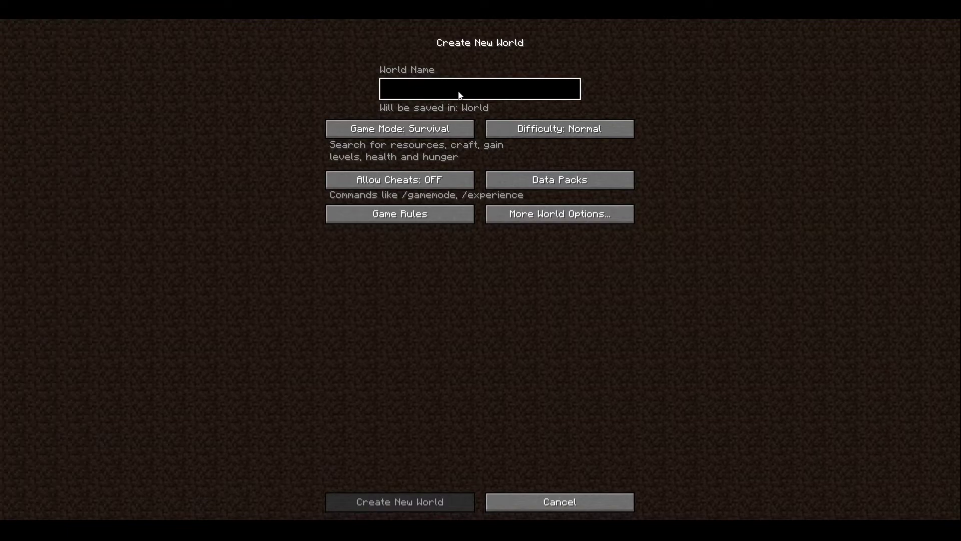
type("Youtube Series OF MINECRA")
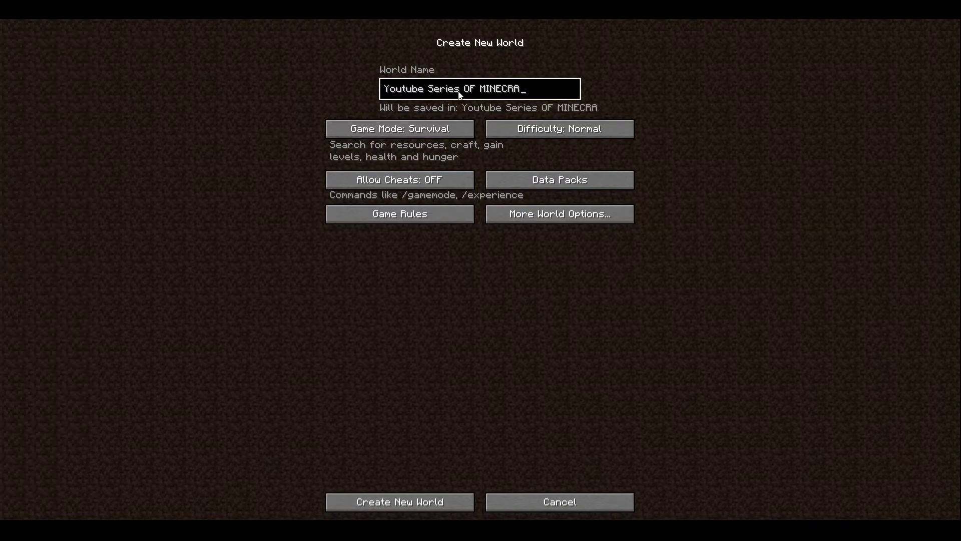
type("FT HELP")
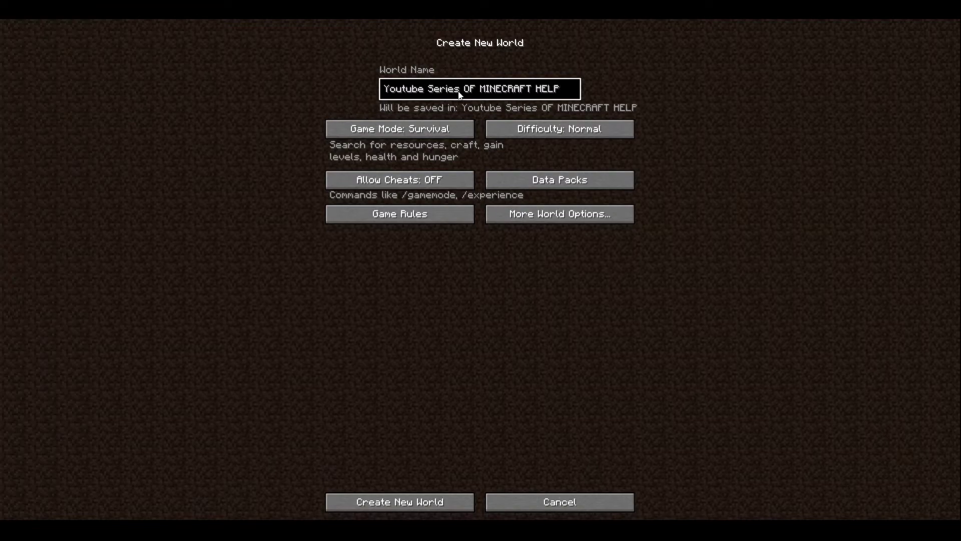
key("BackSpace")
key("BackSpace")
key("BackSpace")
key("BackSpace")
key("BackSpace")
key("BackSpace")
key("BackSpace")
key("BackSpace")
key("BackSpace")
key("BackSpace")
key("BackSpace")
key("BackSpace")
key("BackSpace")
key("BackSpace")
key("BackSpace")
key("BackSpace")
key("BackSpace")
key("BackSpace")
key("BackSpace")
key("BackSpace")
key("BackSpace")
key("BackSpace")
key("BackSpace")
key("BackSpace")
key("BackSpace")
key("BackSpace")
key("BackSpace")
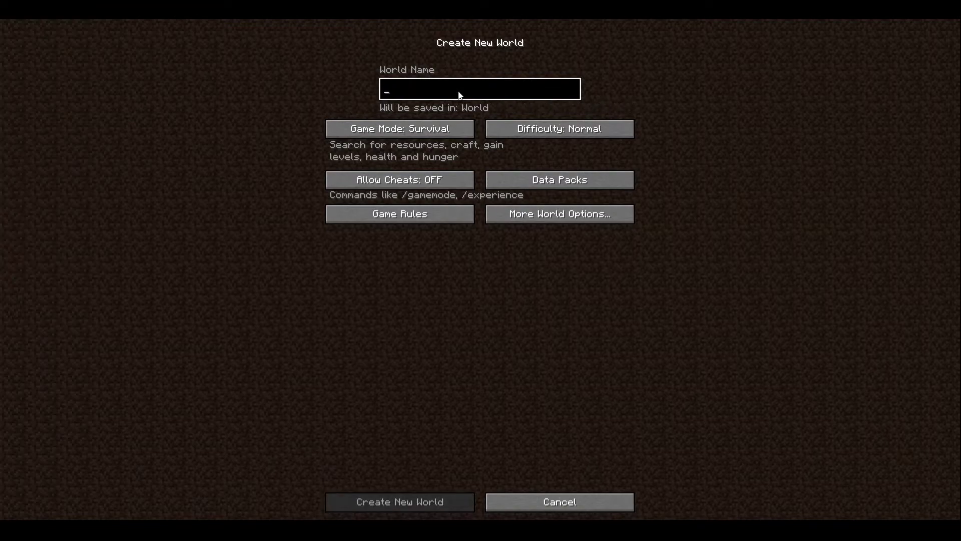
type("whatever")
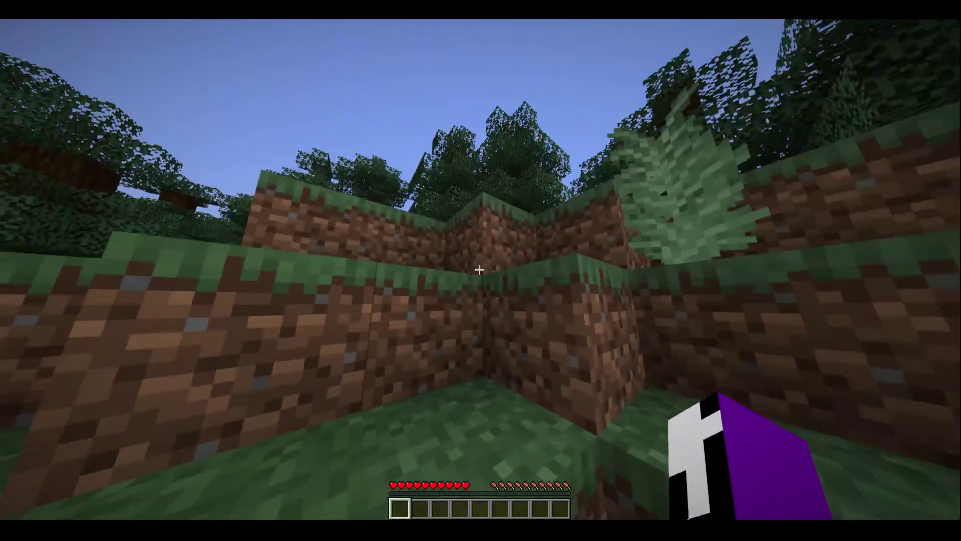
Step: Walk along the riverside beach and off the sand onto the grass
key("w")
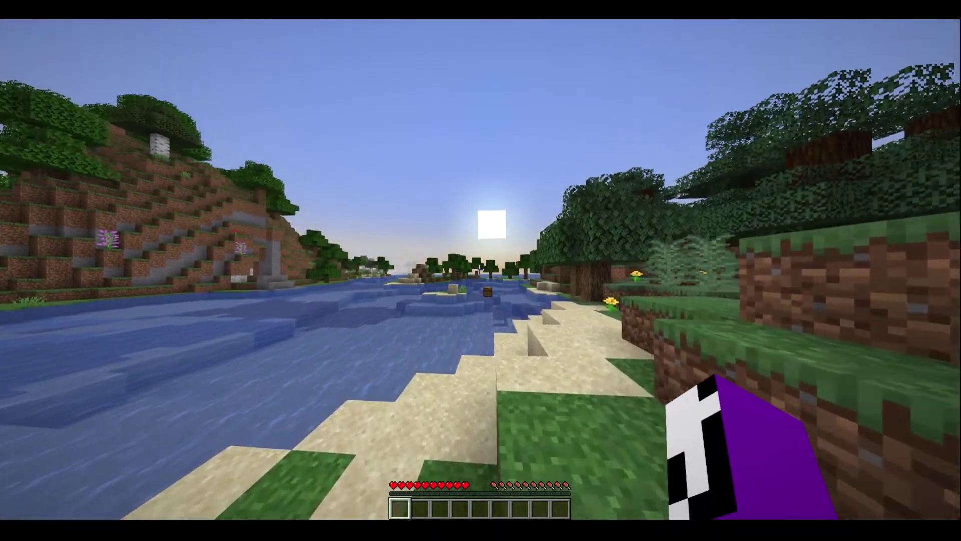
key("w")
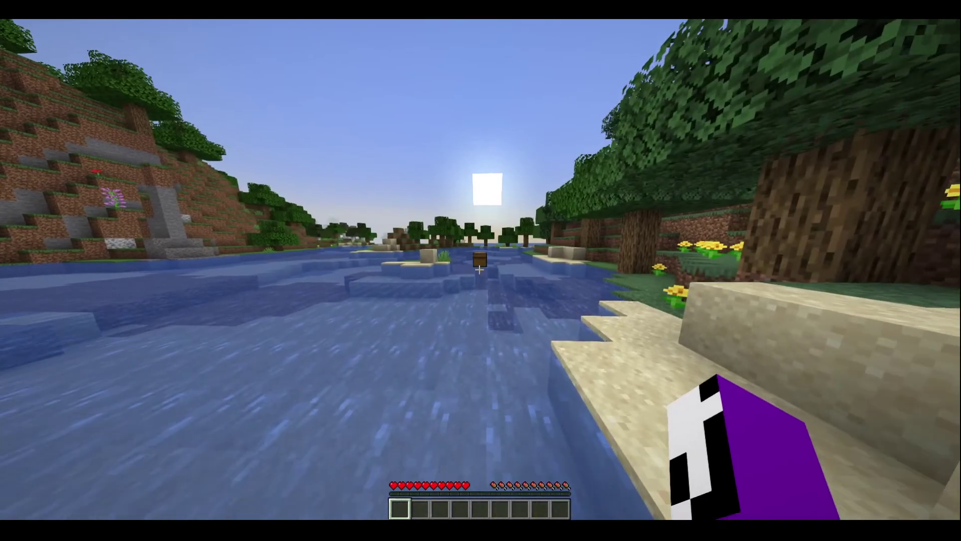
key("w")
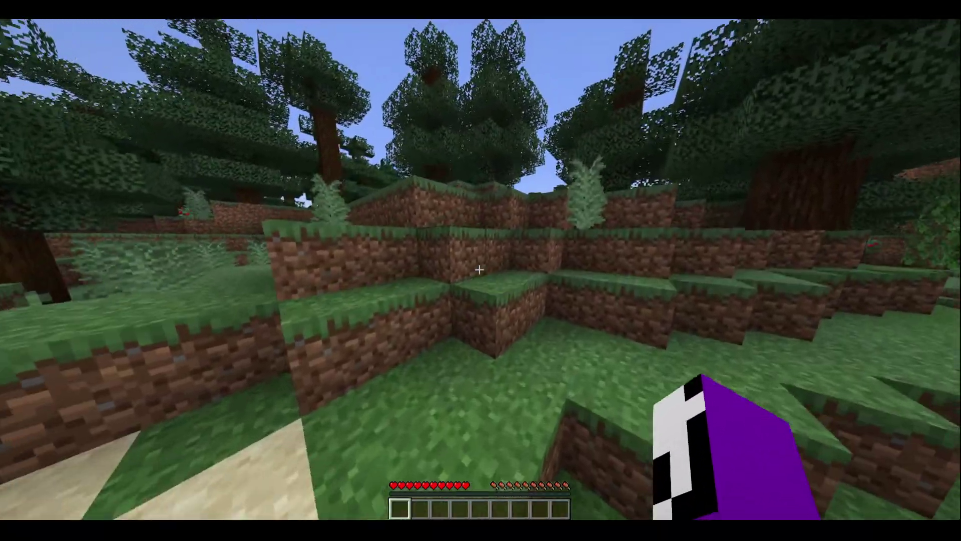
Step: Cycle to the front-facing third-person view of the player, then bring up chat
key("F5")
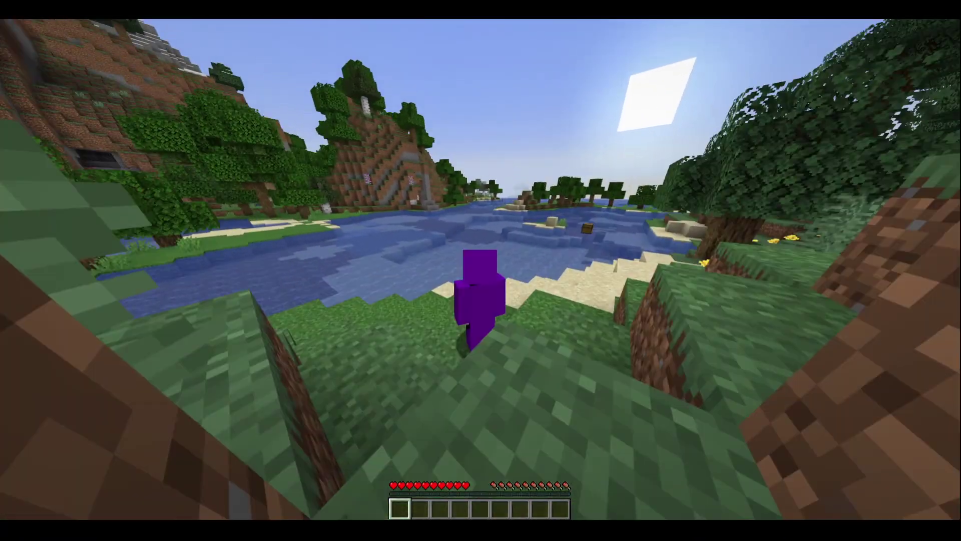
key("F5")
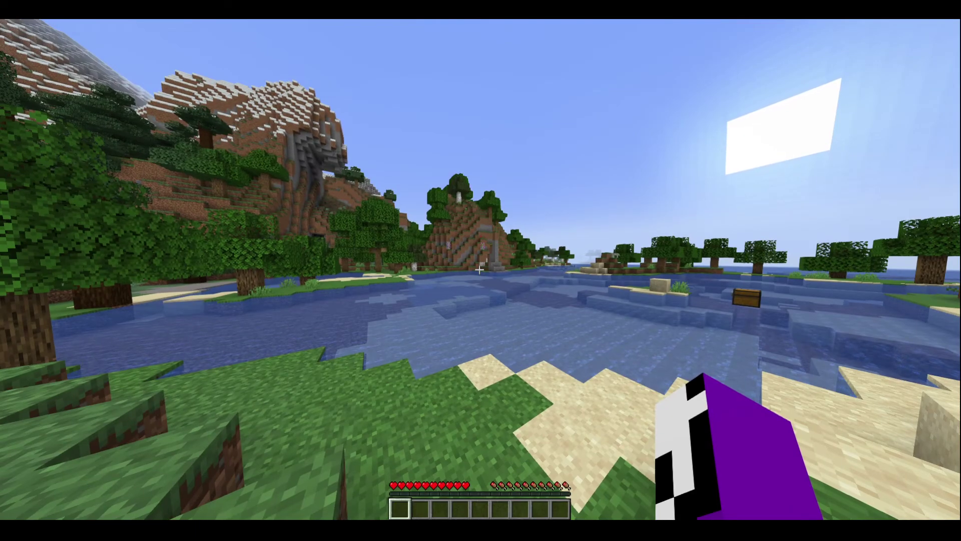
key("F5")
key("F5")
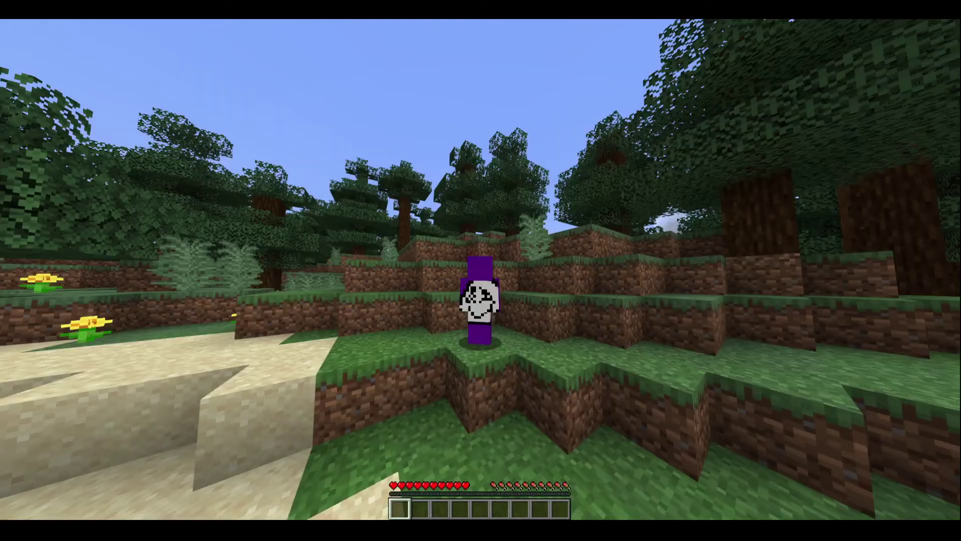
key("t")
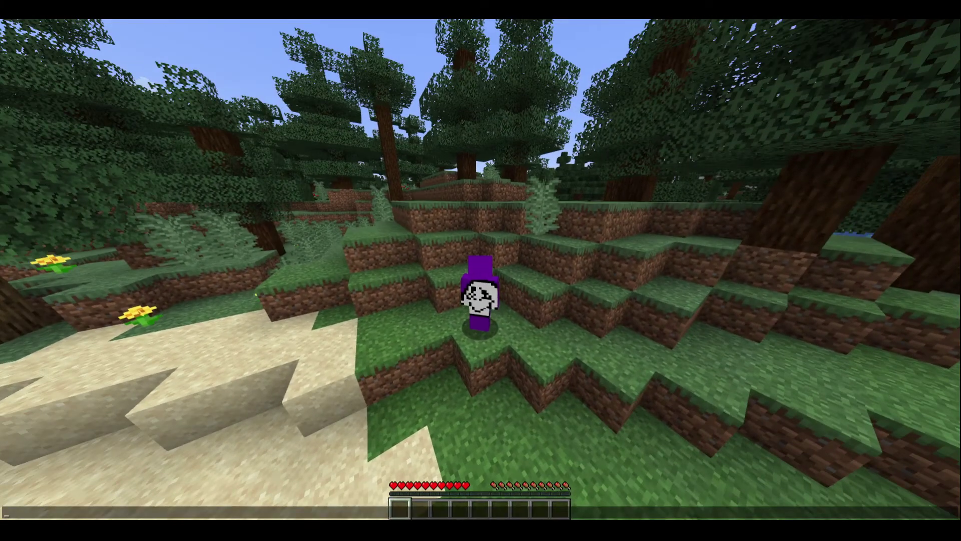